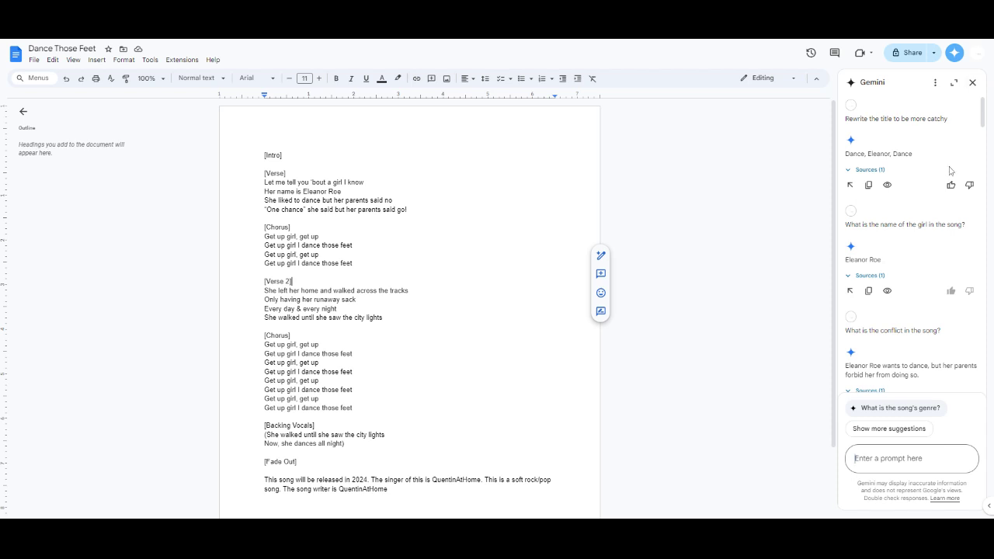
Step: Review the catchy-title prompt in the Gemini panel, briefly selecting parts of its text
scroll(944, 167, down, 5)
scroll(947, 173, up, 10)
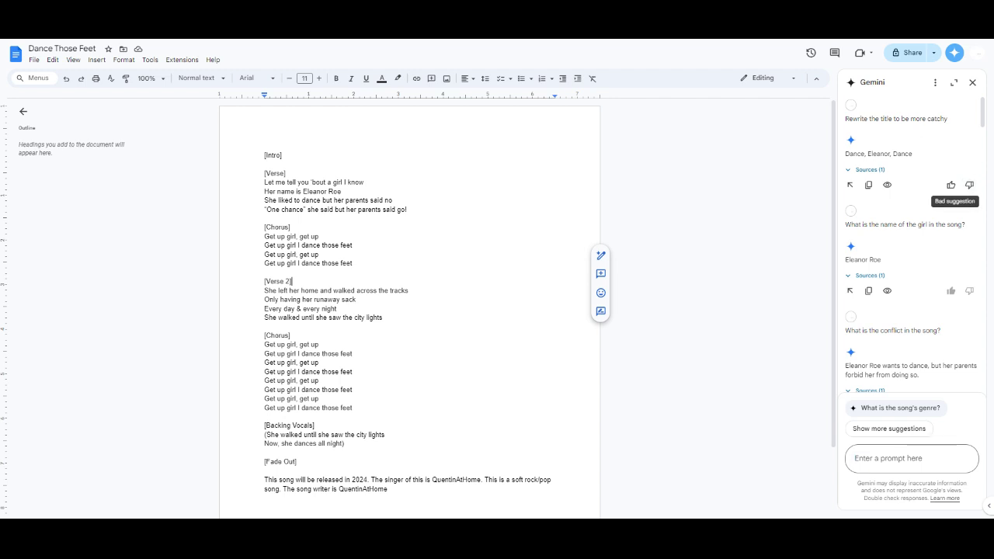
drag(868, 119, 926, 119)
click(924, 119)
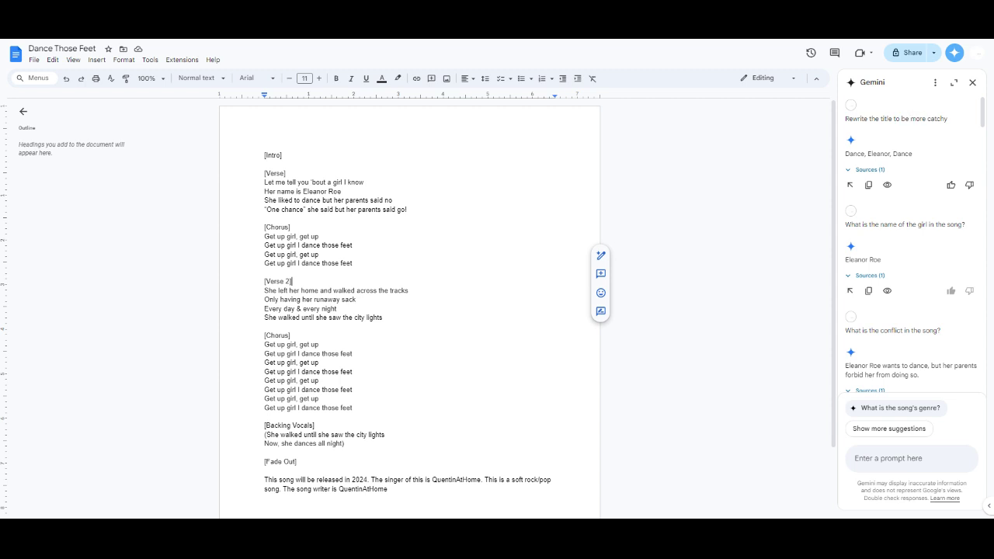
drag(845, 119, 859, 118)
click(858, 119)
scroll(893, 202, down, 5)
scroll(917, 200, up, 5)
Step: Revisit the catchy-title prompt and its 'Dance, Eleanor, Dance' answer, selecting their text
scroll(938, 170, down, 3)
scroll(936, 162, up, 3)
scroll(943, 156, down, 1)
scroll(947, 154, up, 1)
click(850, 107)
drag(845, 154, 857, 153)
click(857, 154)
drag(846, 119, 959, 118)
click(893, 164)
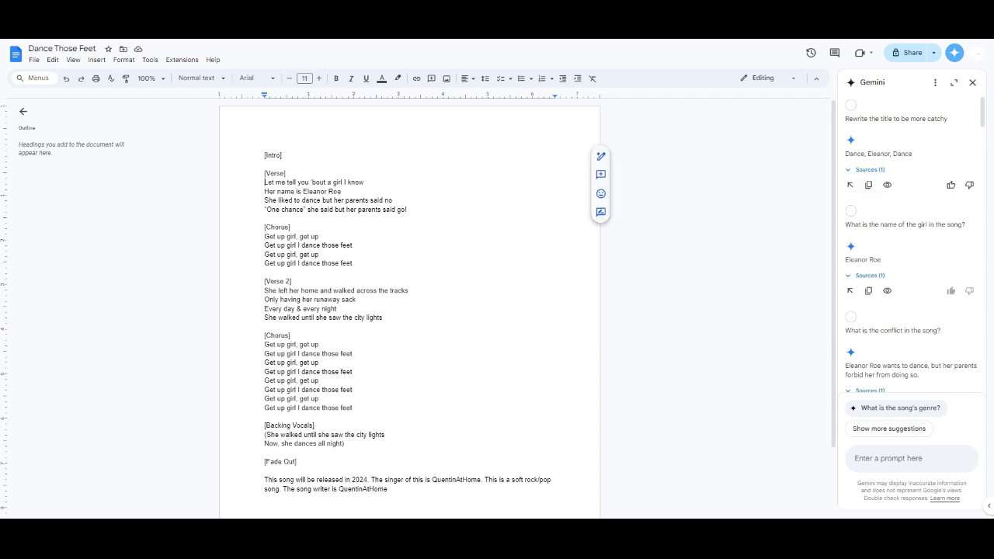
Step: Reveal the source behind the answer naming the girl: the Dance Those Feet document
drag(264, 182, 366, 182)
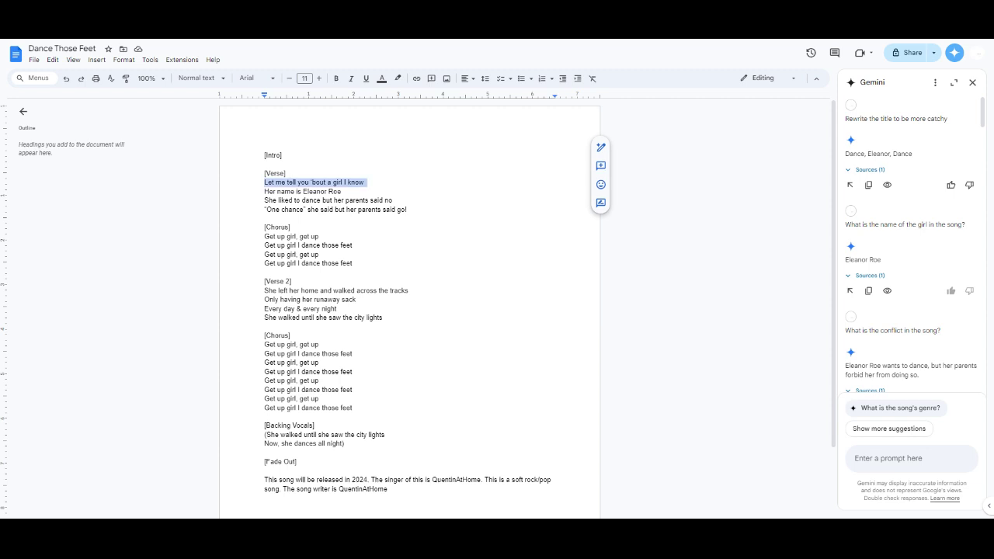
click(319, 236)
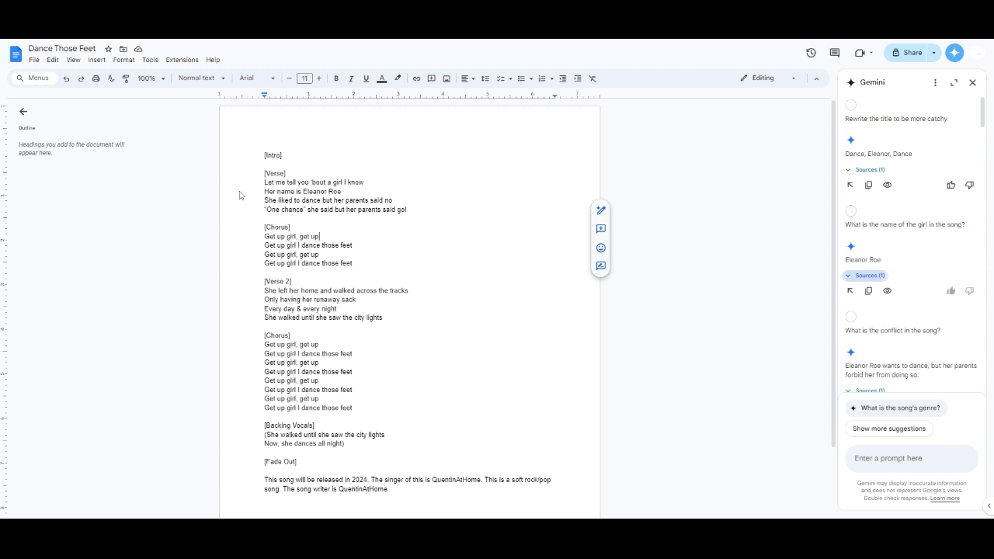
key(Return)
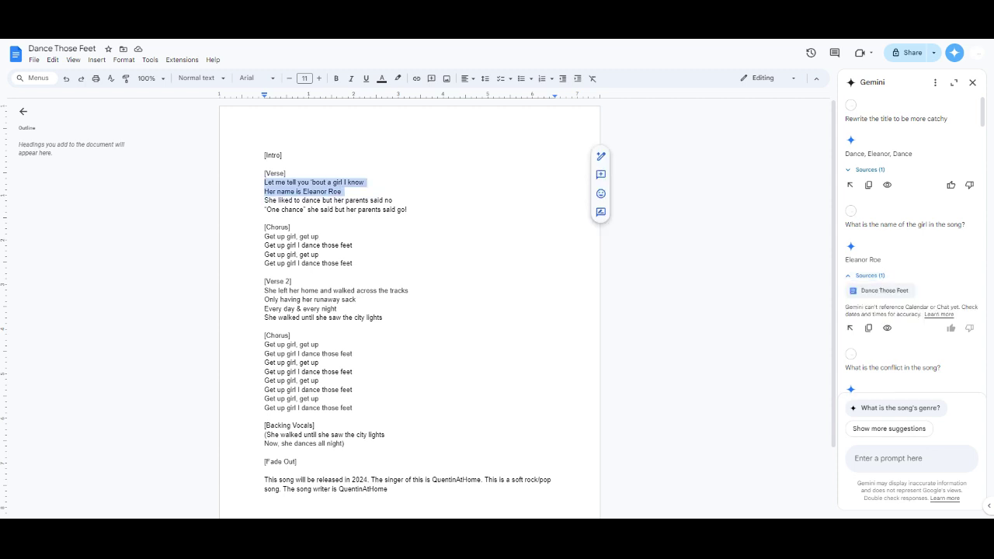
click(408, 210)
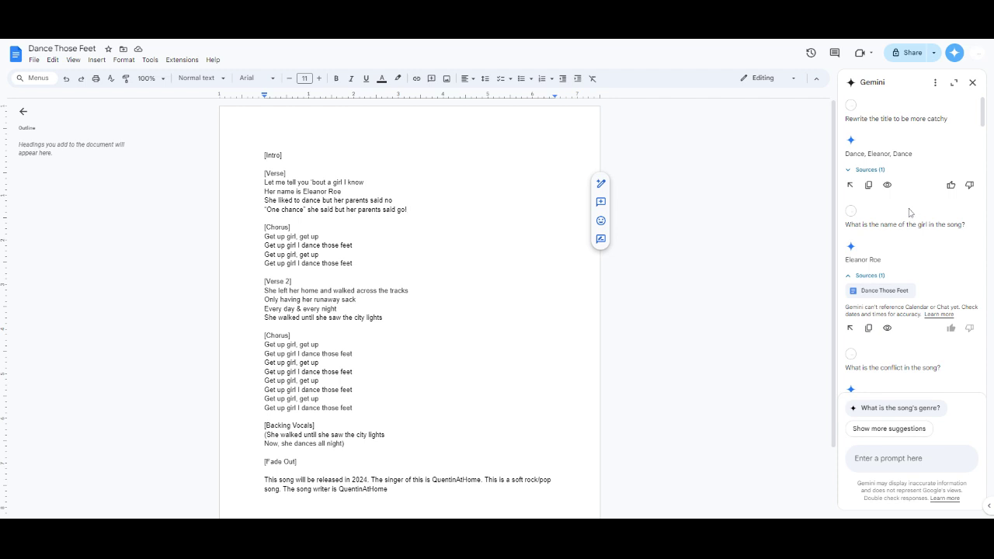
scroll(869, 230, up, 3)
scroll(869, 230, down, 2)
scroll(868, 230, down, 2)
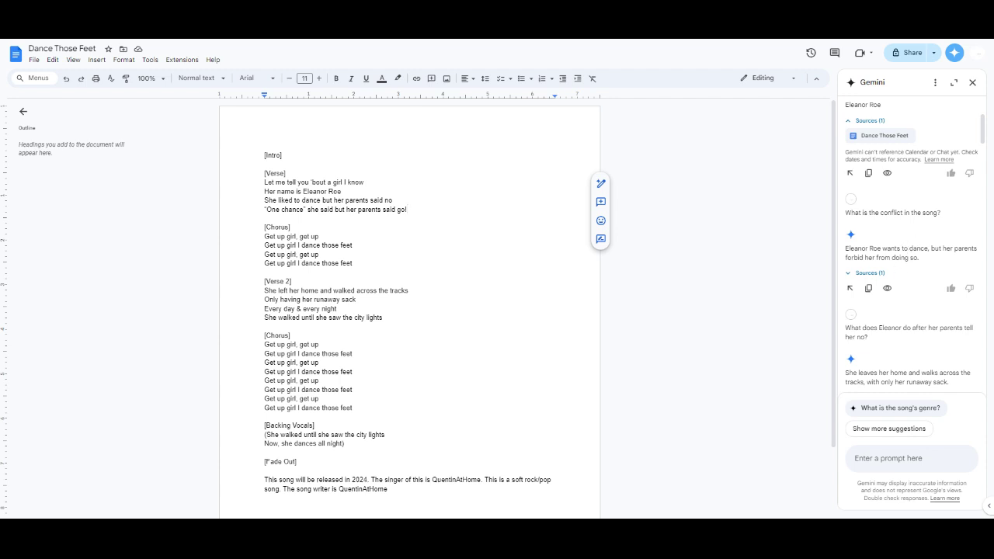
click(865, 273)
click(865, 273)
scroll(865, 264, down, 2)
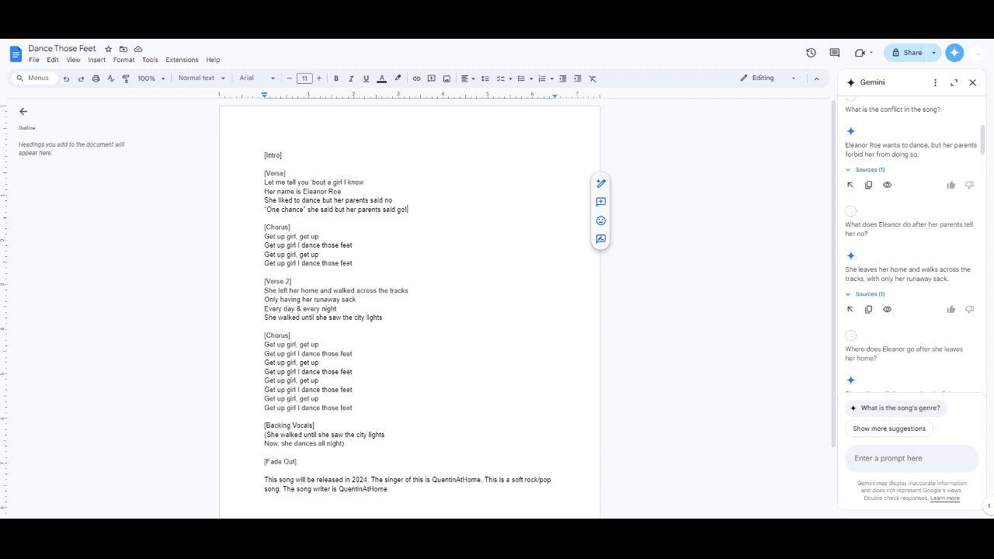
scroll(909, 233, down, 3)
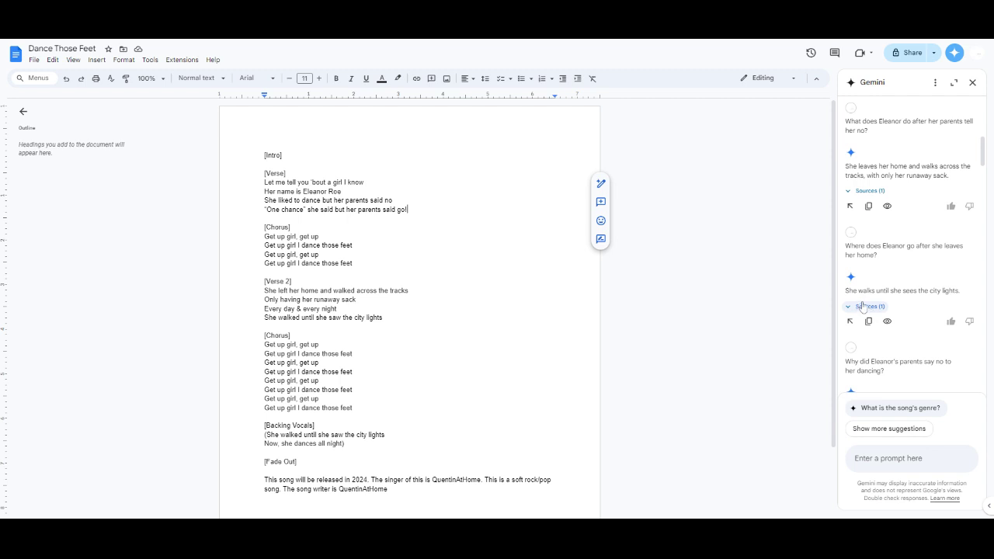
scroll(885, 299, down, 2)
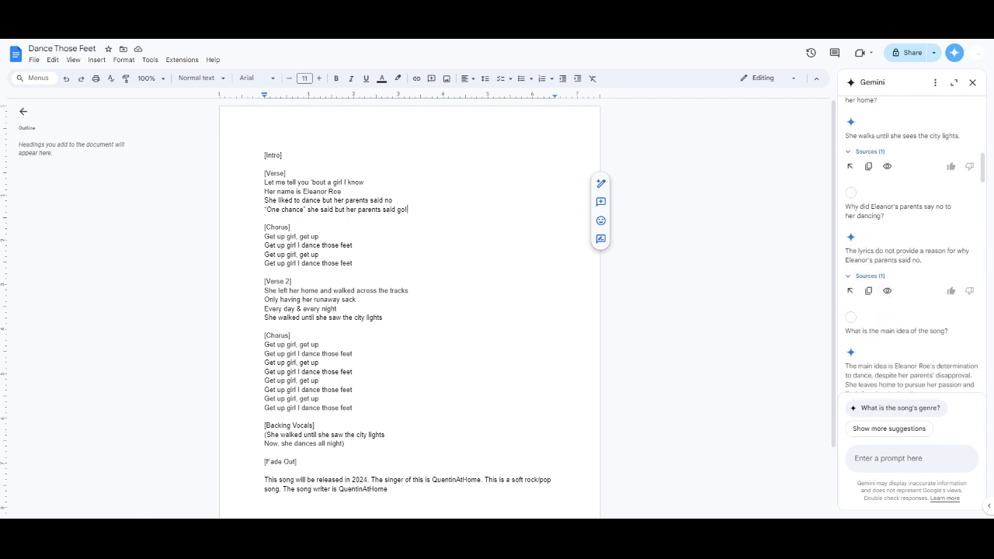
drag(264, 426, 365, 444)
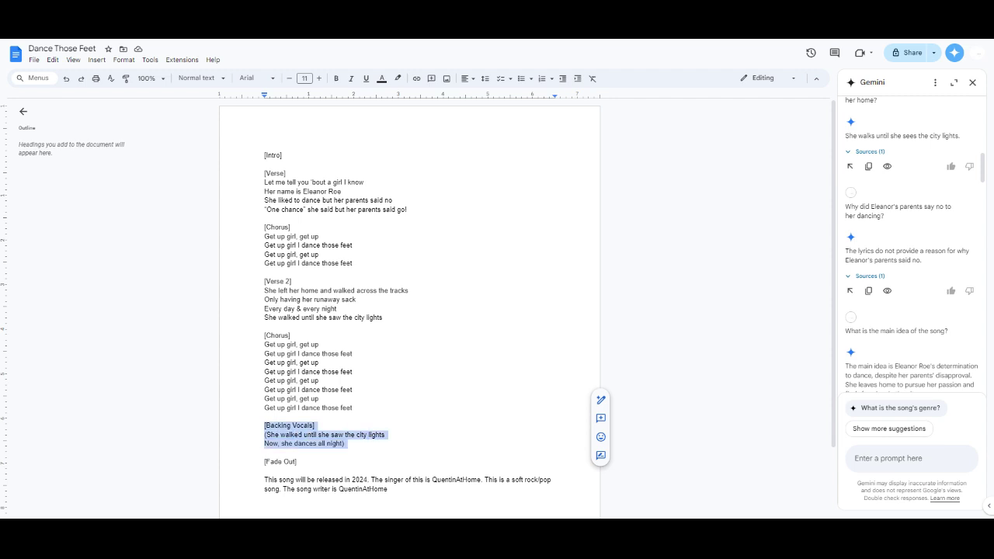
click(298, 344)
drag(264, 426, 344, 444)
click(311, 248)
scroll(886, 245, down, 1)
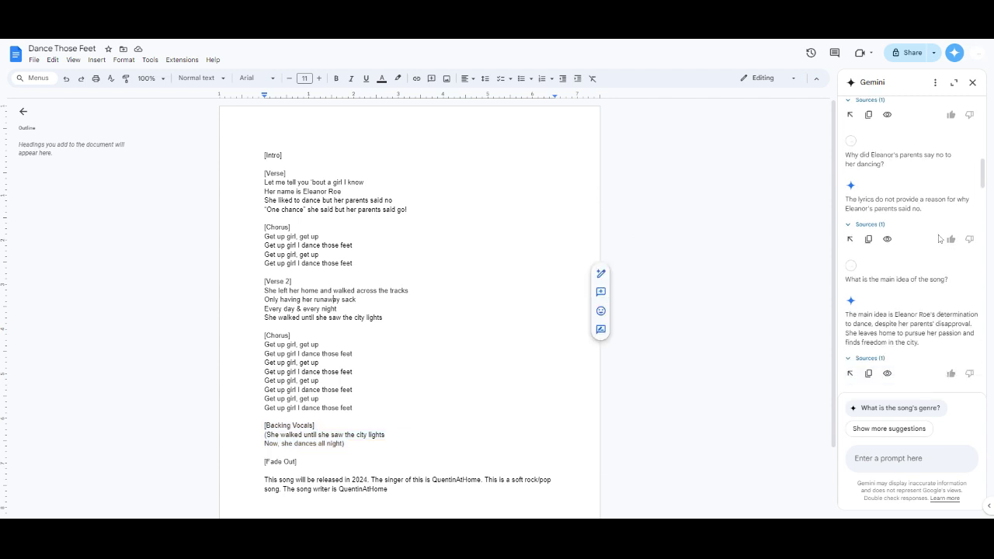
drag(852, 154, 890, 181)
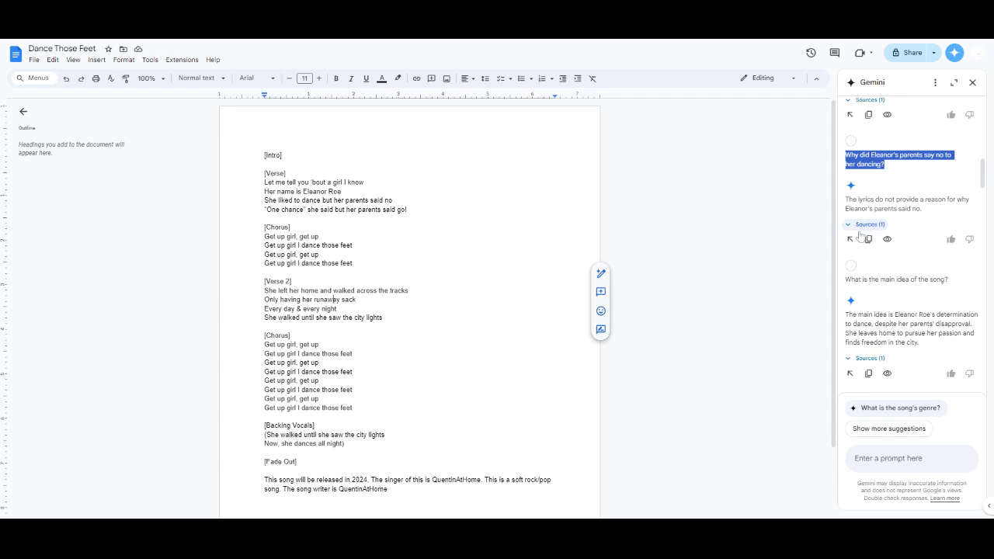
click(878, 266)
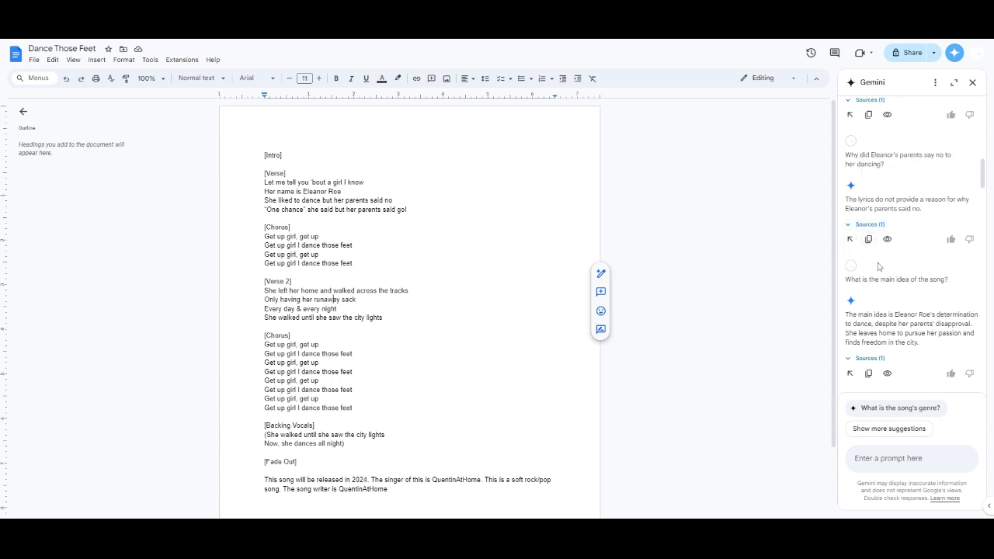
scroll(878, 266, down, 2)
drag(894, 211, 858, 82)
drag(992, 217, 977, 235)
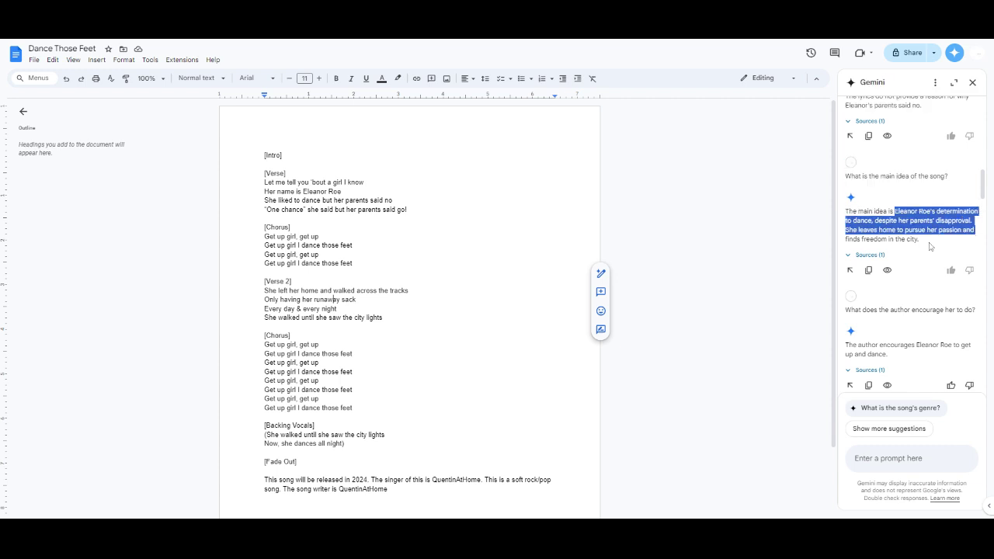
scroll(913, 240, down, 2)
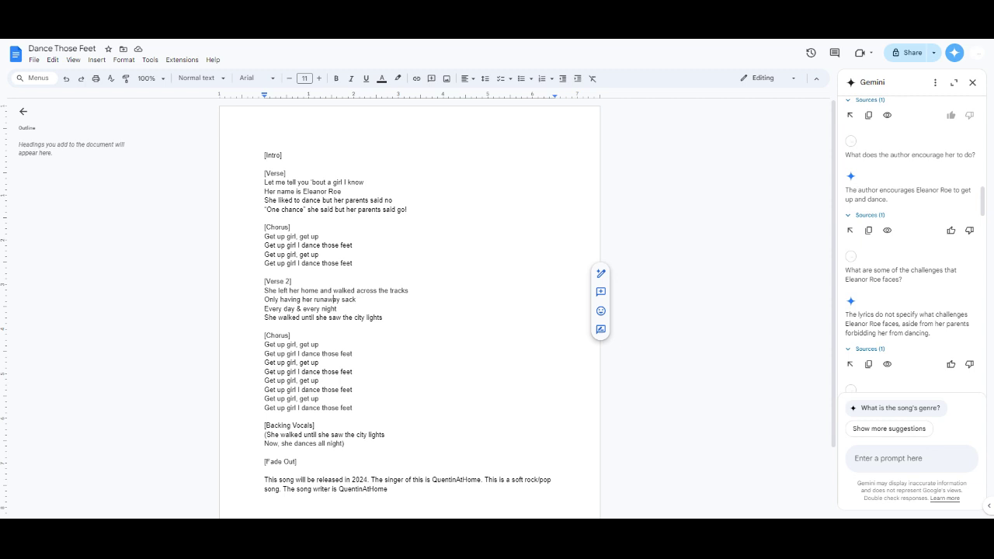
scroll(905, 198, down, 1)
scroll(906, 198, down, 1)
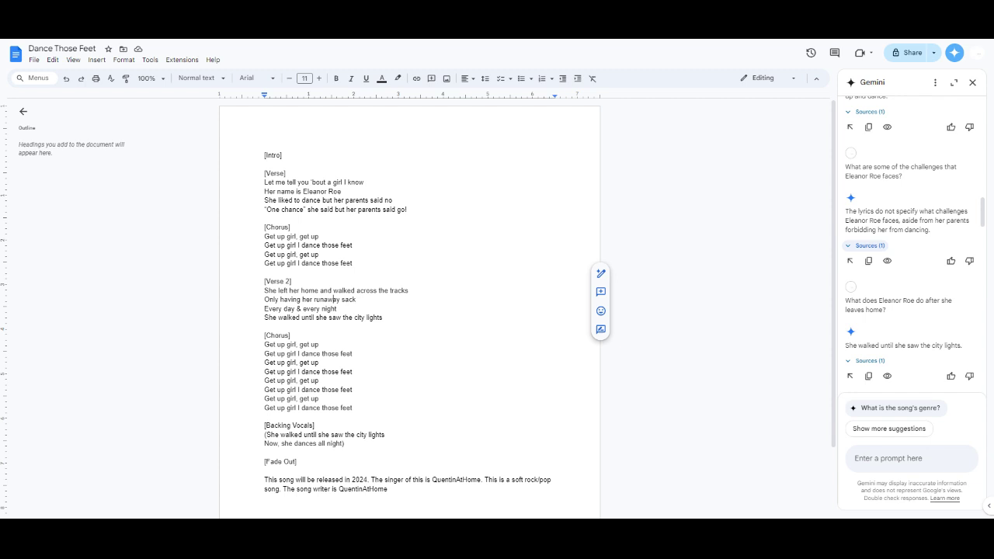
scroll(875, 269, down, 1)
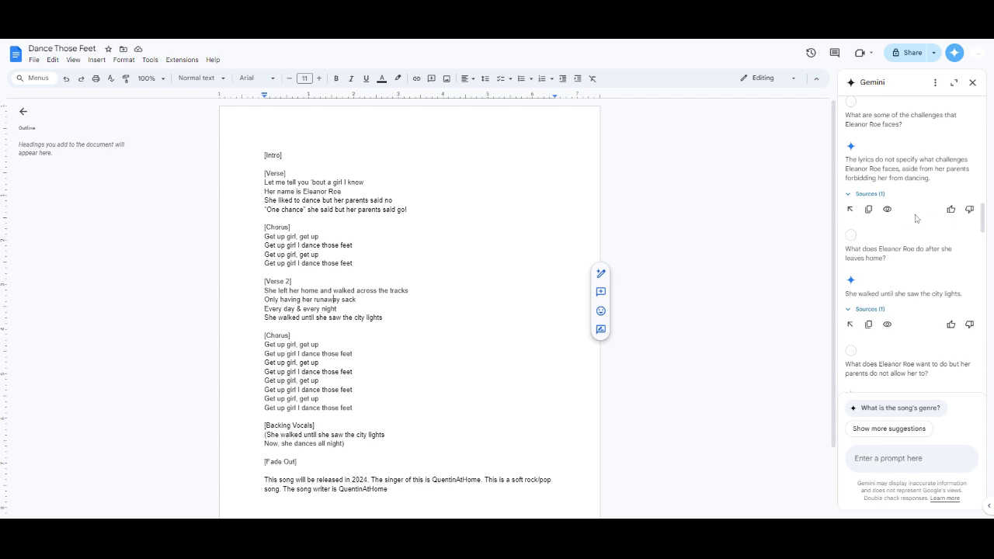
scroll(919, 213, down, 1)
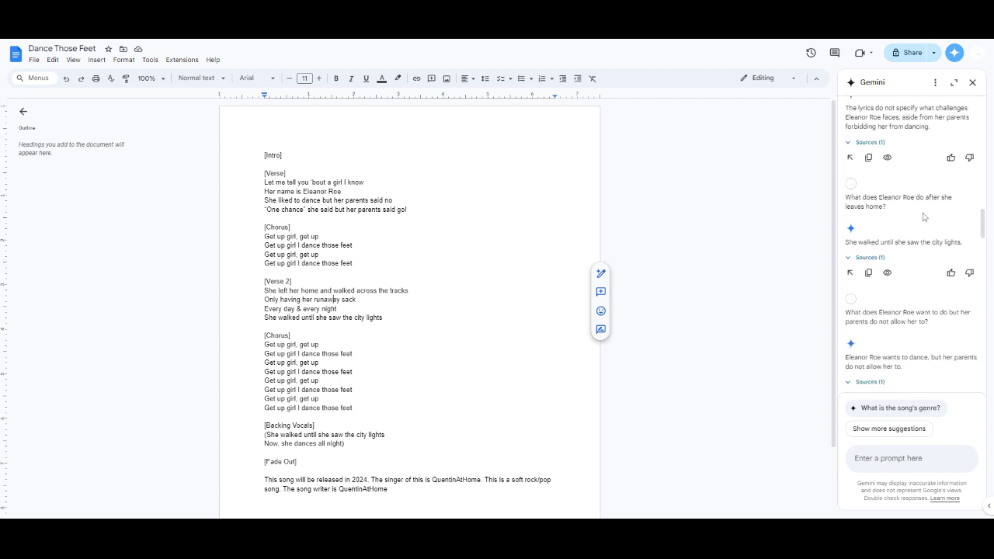
scroll(922, 214, down, 1)
Step: Select the line 'She walked until she saw the city lights' and toggle Sources (1) open and shut
drag(264, 318, 352, 317)
triple_click(352, 318)
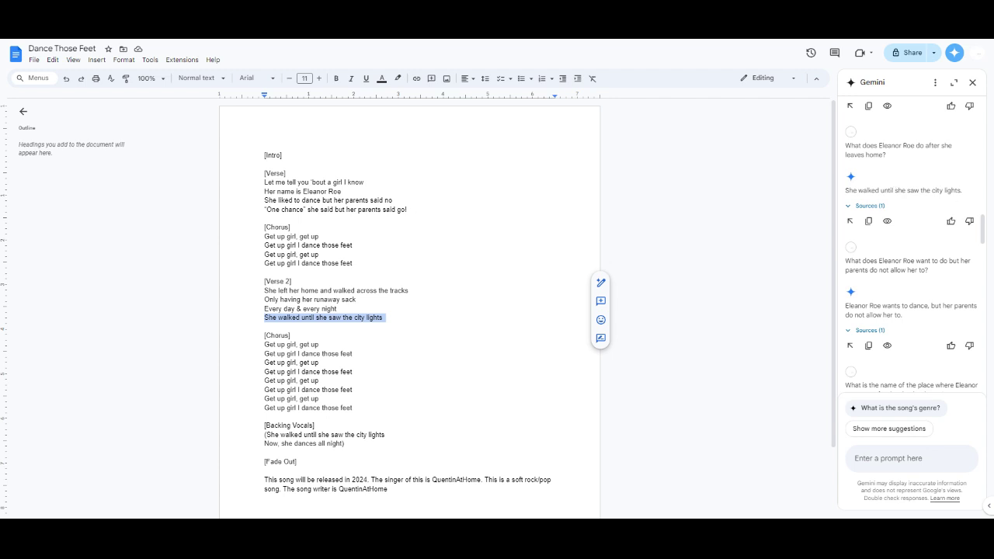
click(880, 207)
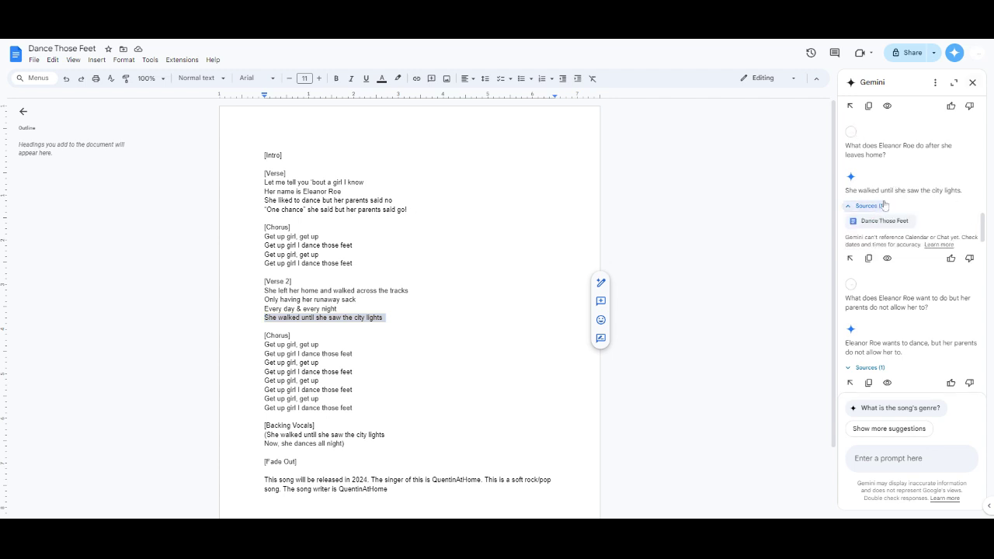
click(882, 206)
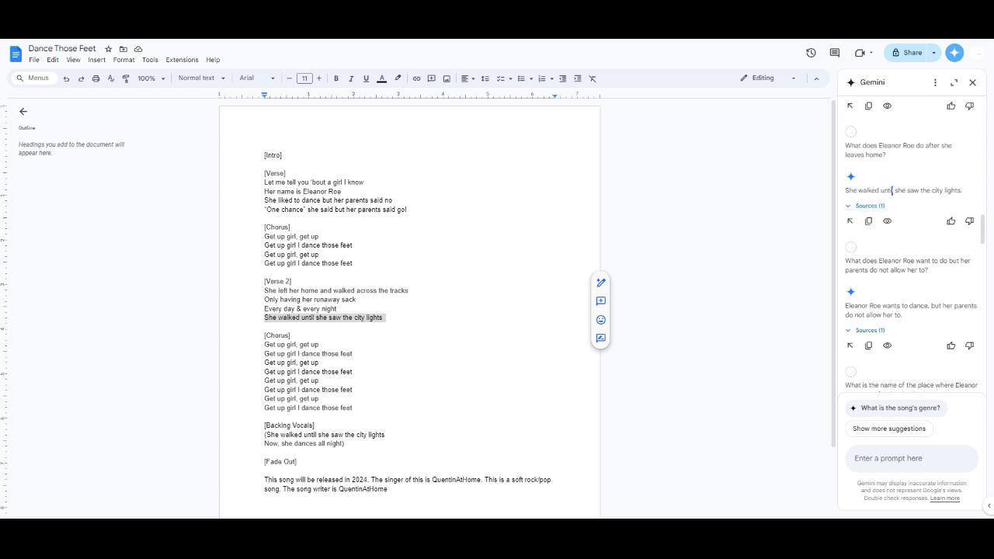
Step: Scroll the Gemini panel to the answers giving soft rock/pop as the genre and 2024 as the release year
scroll(883, 303, down, 1)
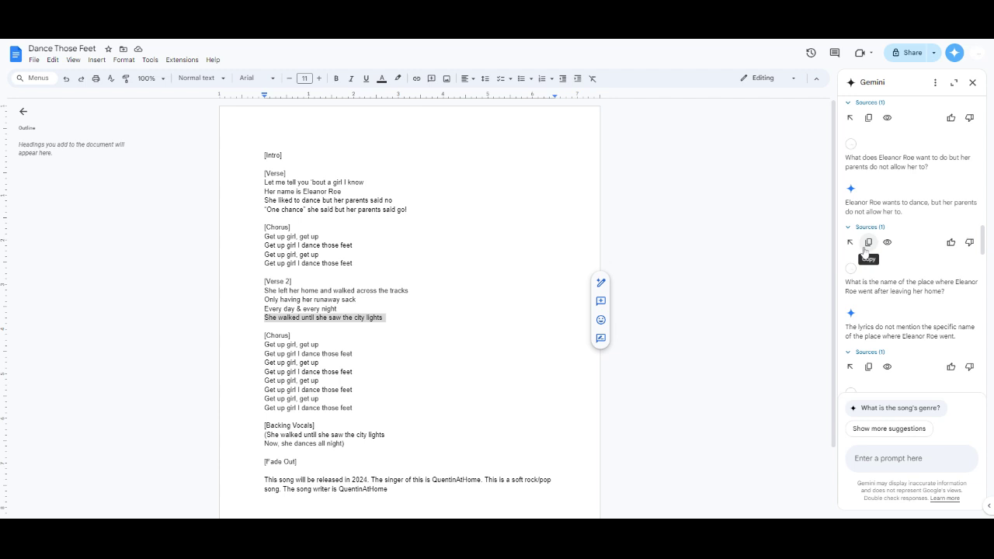
scroll(898, 291, down, 1)
scroll(898, 291, down, 2)
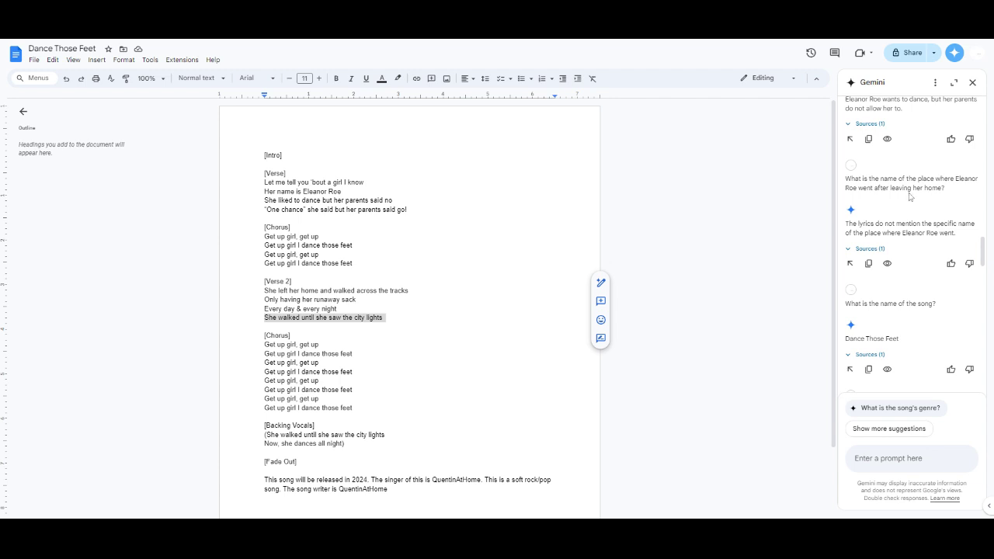
scroll(914, 187, down, 3)
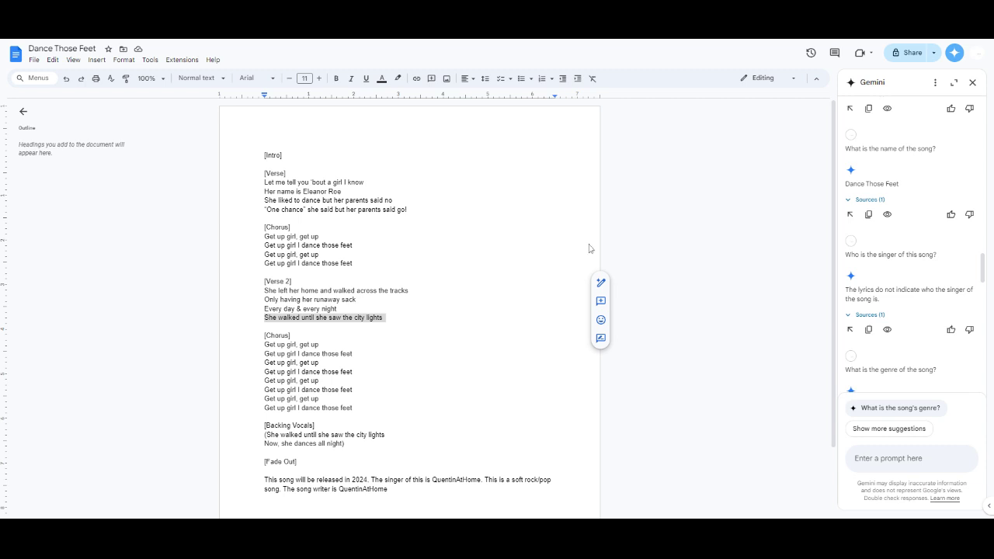
scroll(927, 232, down, 2)
scroll(753, 416, down, 2)
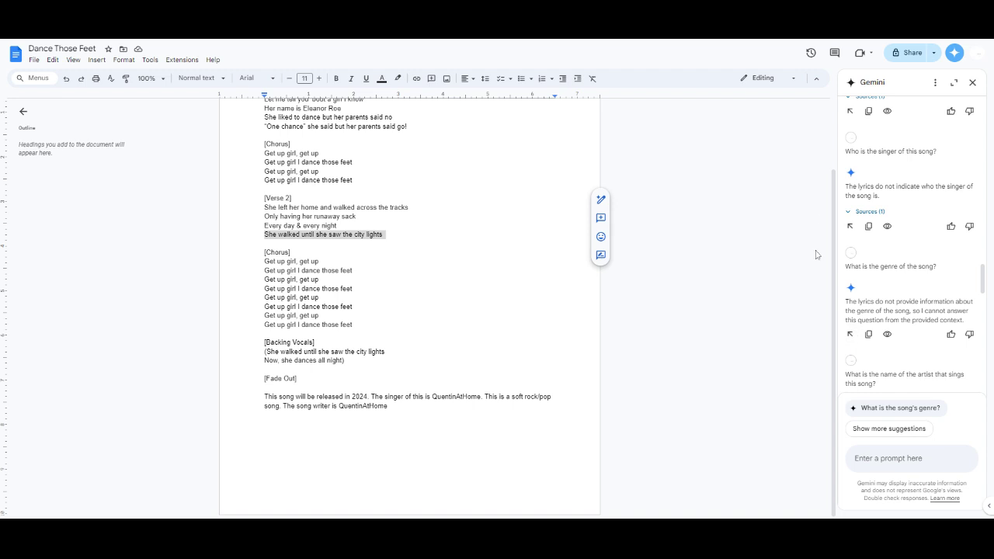
scroll(936, 272, down, 2)
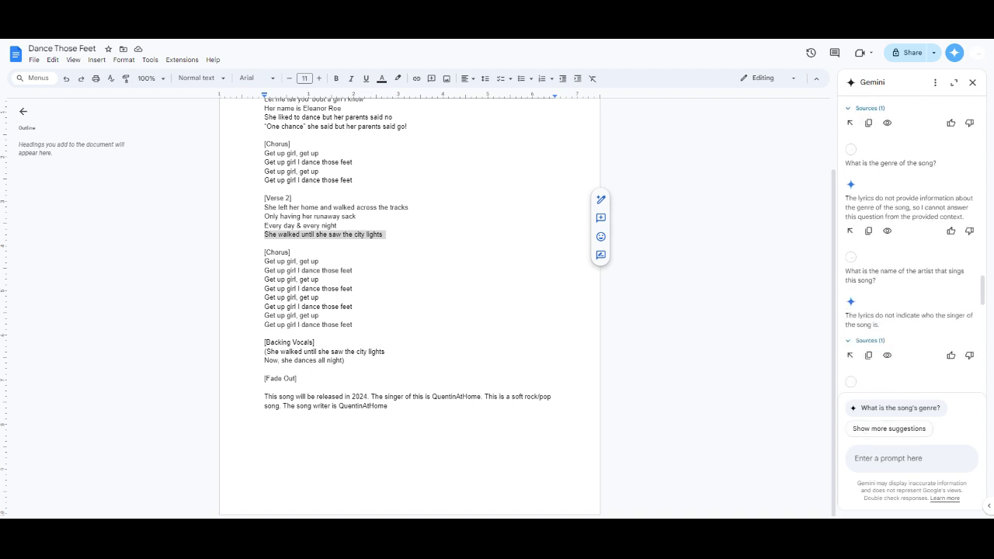
scroll(930, 277, down, 1)
scroll(930, 277, down, 6)
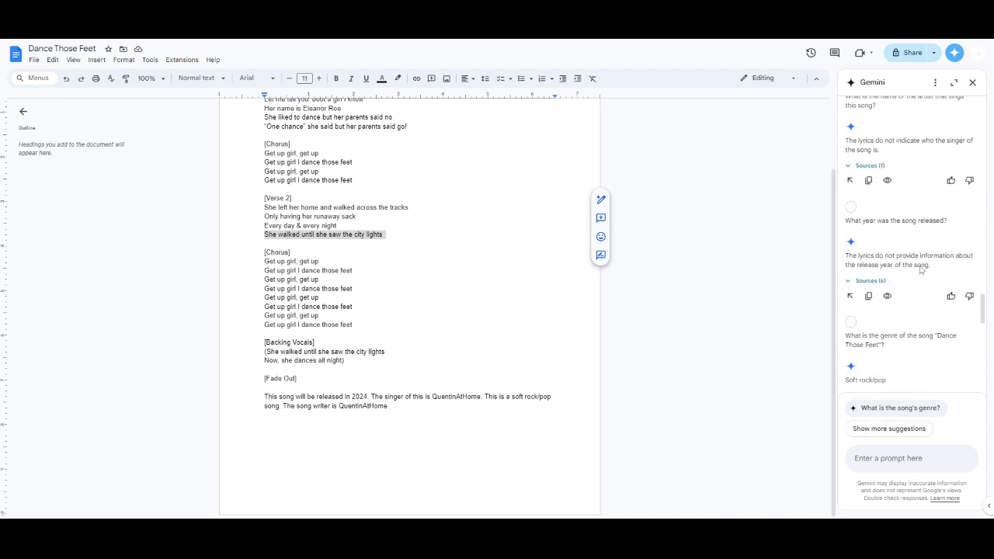
scroll(920, 270, up, 2)
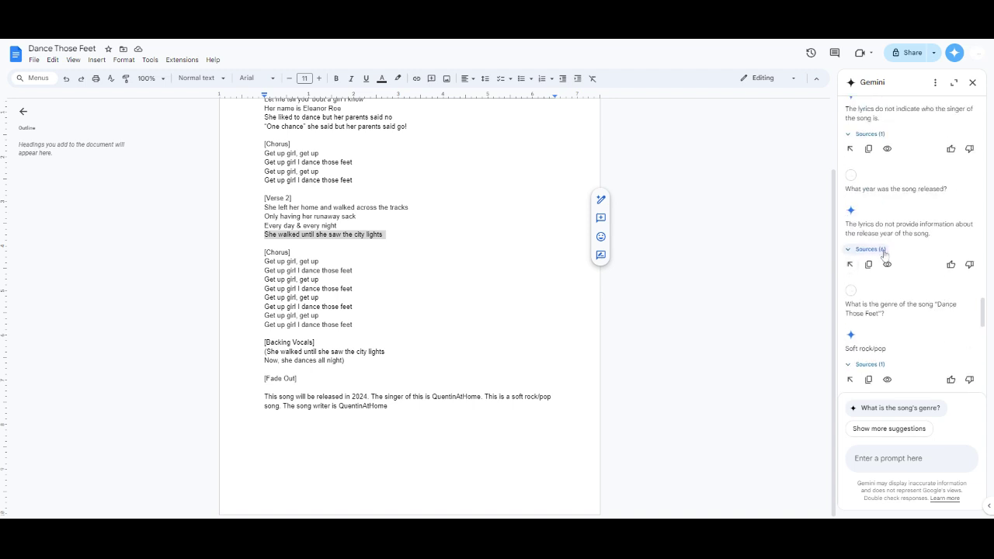
scroll(857, 365, down, 2)
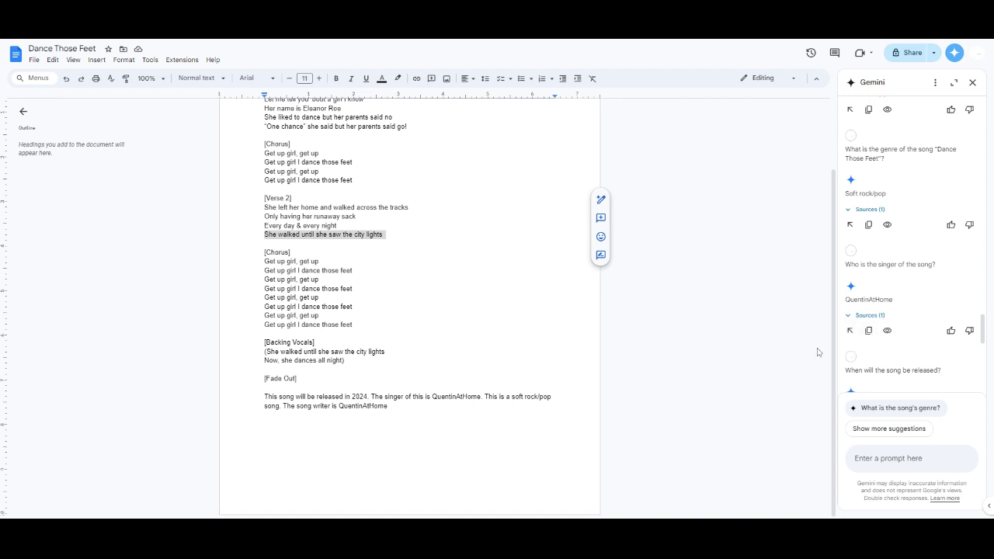
scroll(863, 330, down, 2)
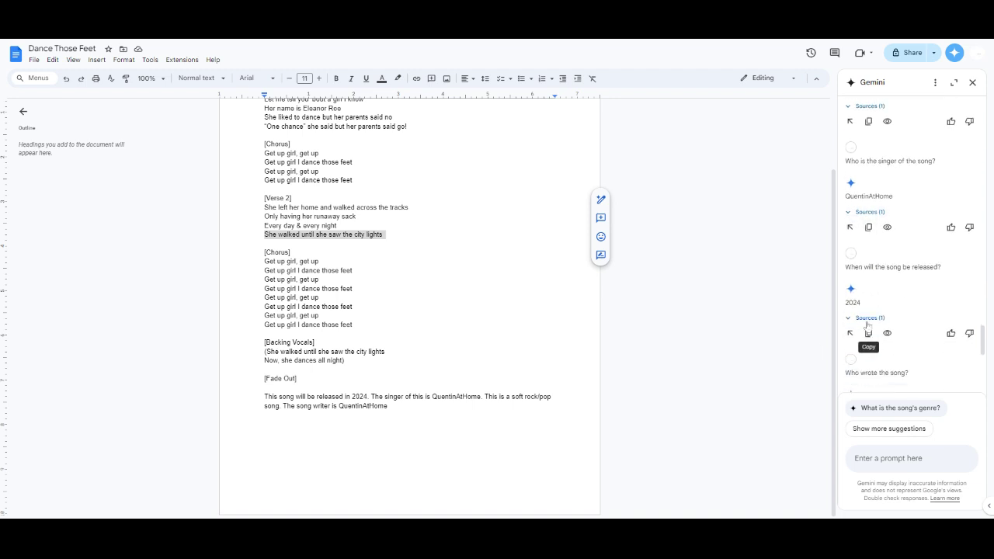
scroll(876, 326, down, 2)
scroll(869, 370, down, 3)
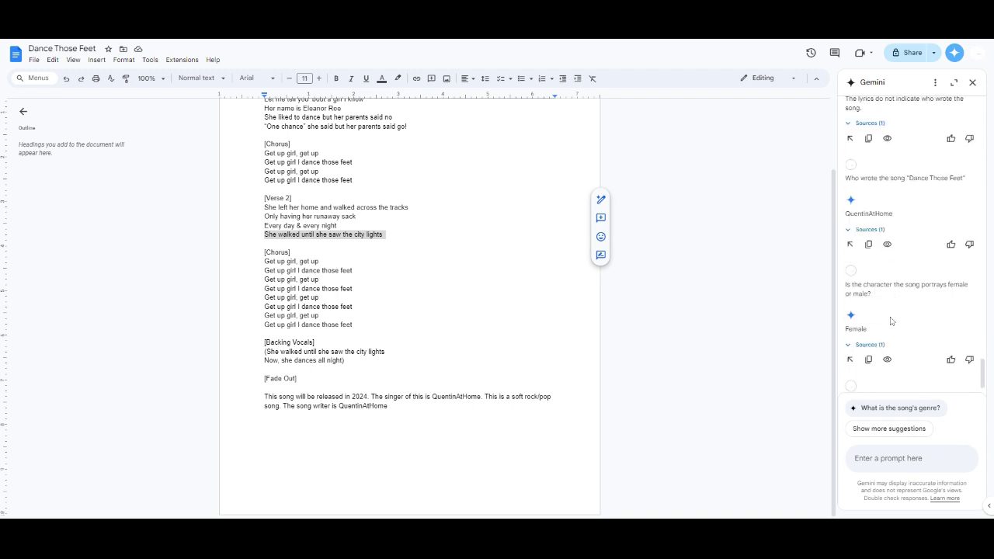
scroll(891, 320, down, 2)
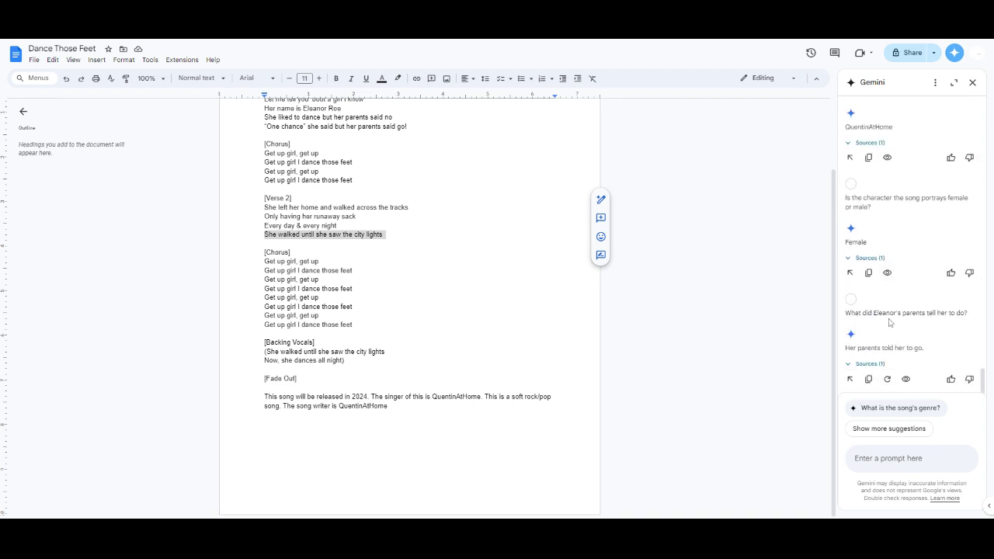
scroll(893, 194, up, 5)
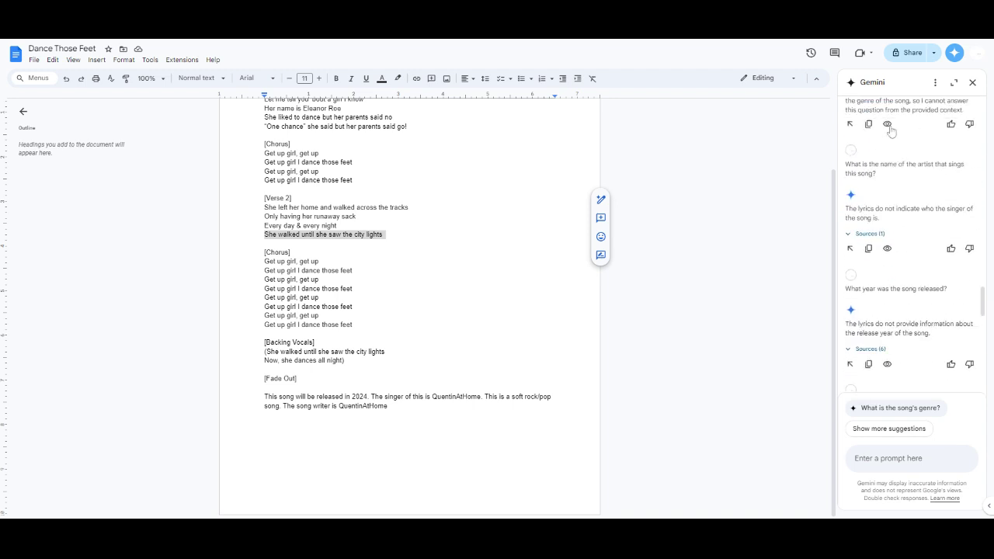
Step: Close the Gemini side panel, leaving only the Dance Those Feet lyrics
click(974, 82)
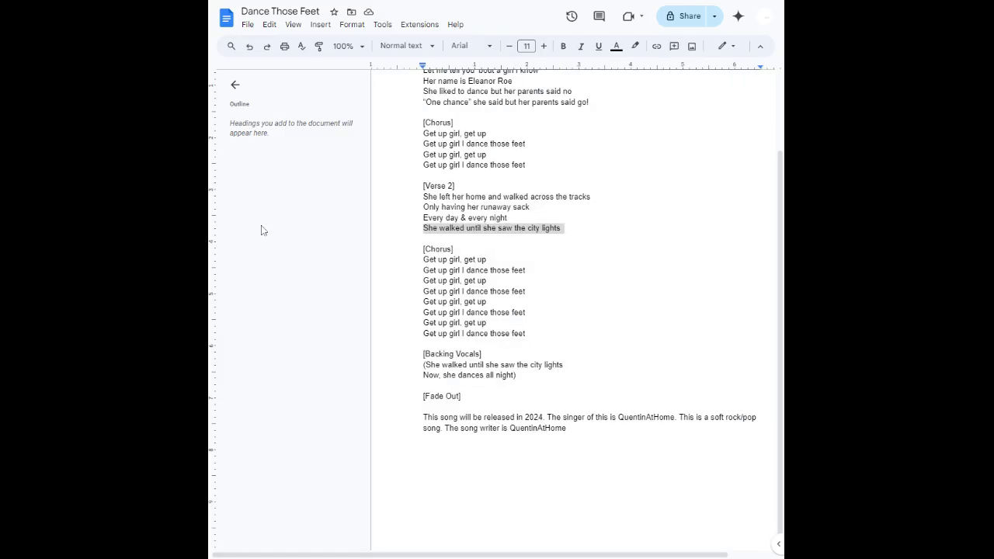